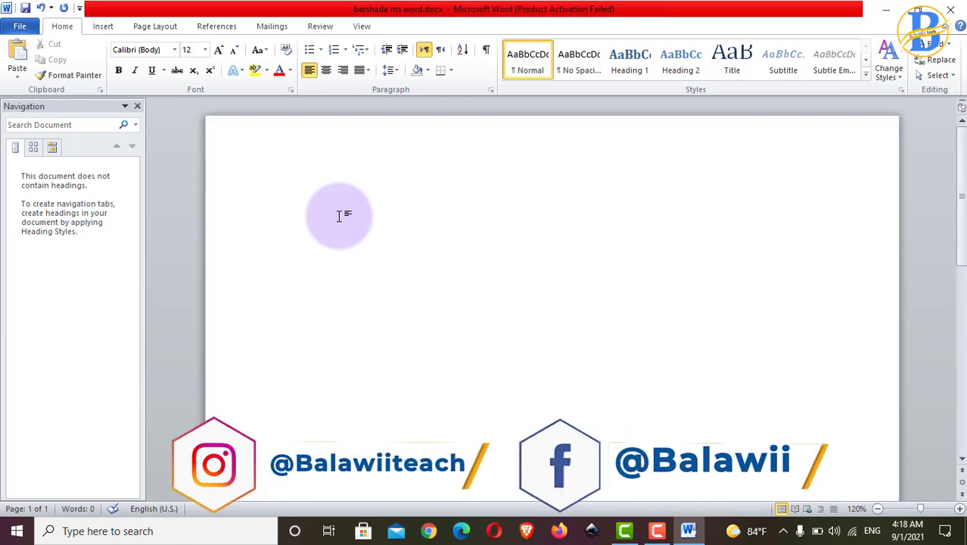
Generate five sample paragraphs with =rand(5,5) and scroll through the two resulting pages.
text(=rand)
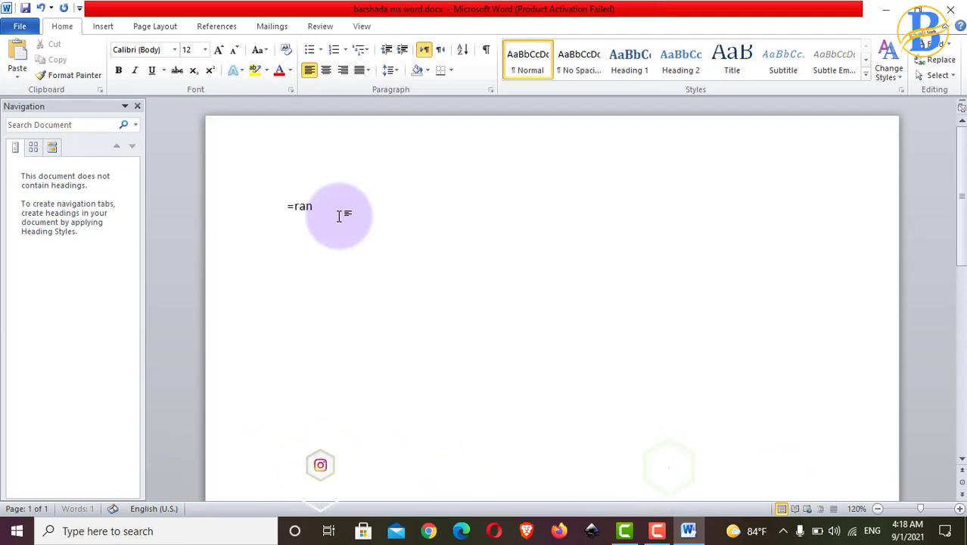
text((5)
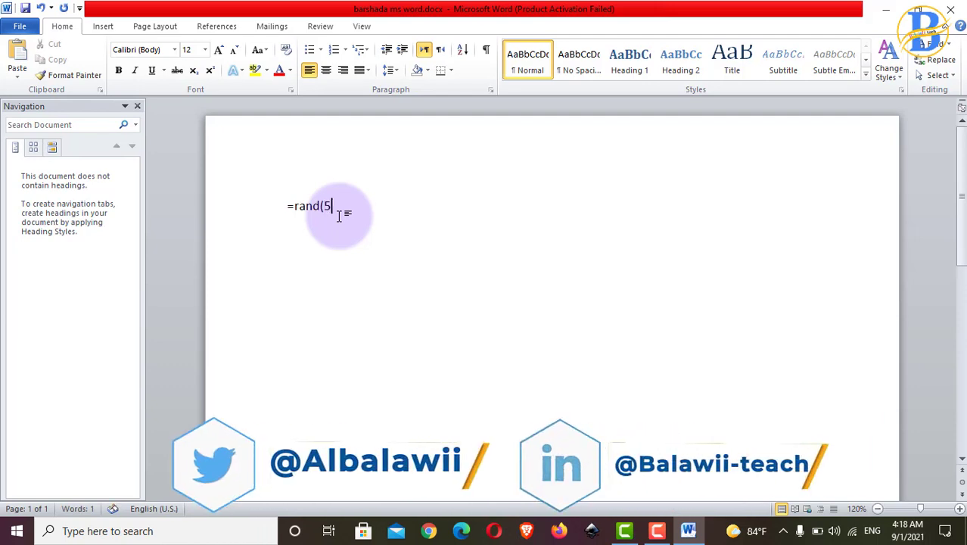
text(,5)
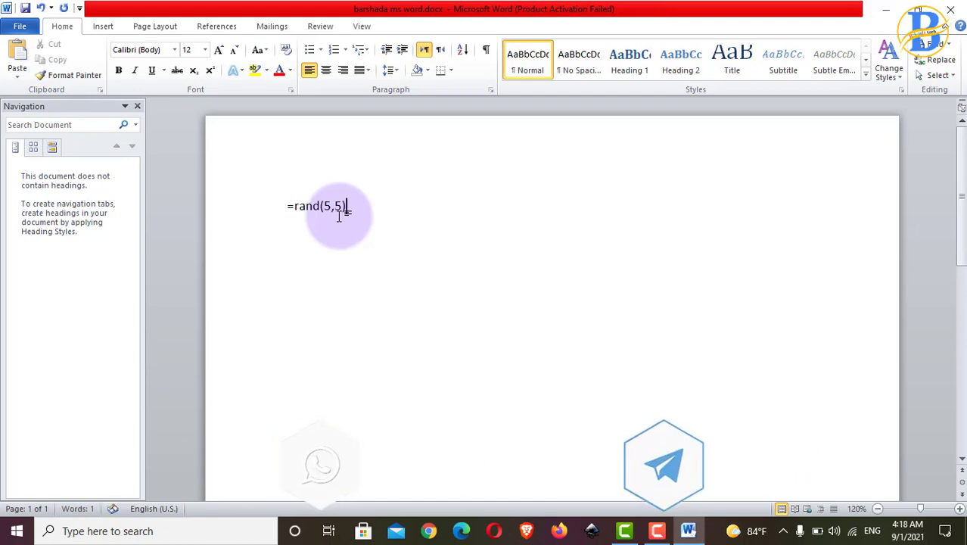
key(Return)
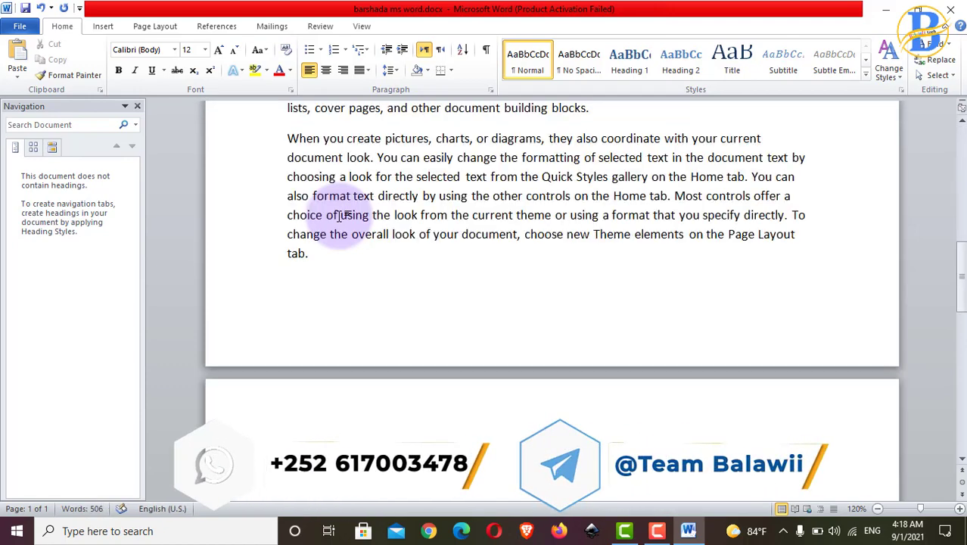
scroll(337, 197, up, 3)
scroll(334, 189, up, 2)
scroll(330, 187, up, 2)
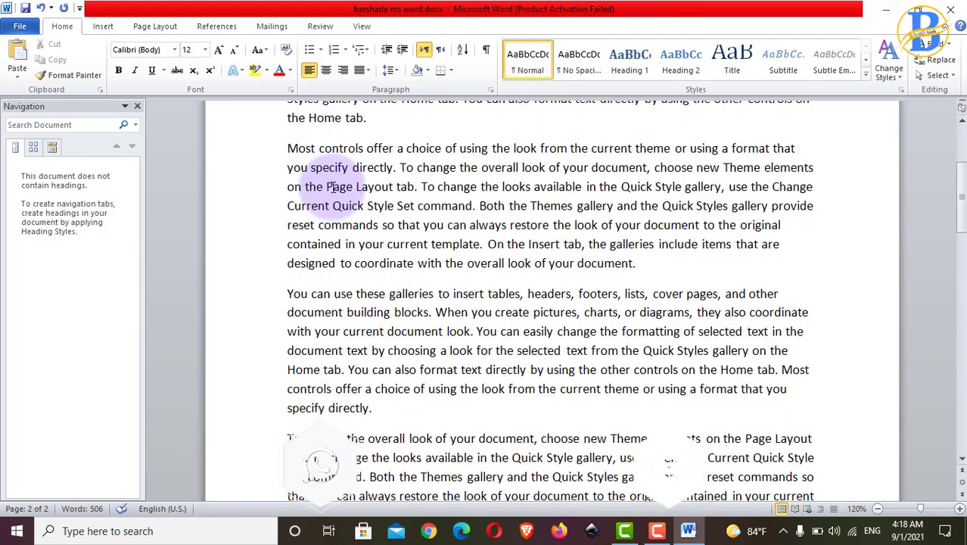
scroll(333, 187, up, 3)
scroll(333, 187, up, 1)
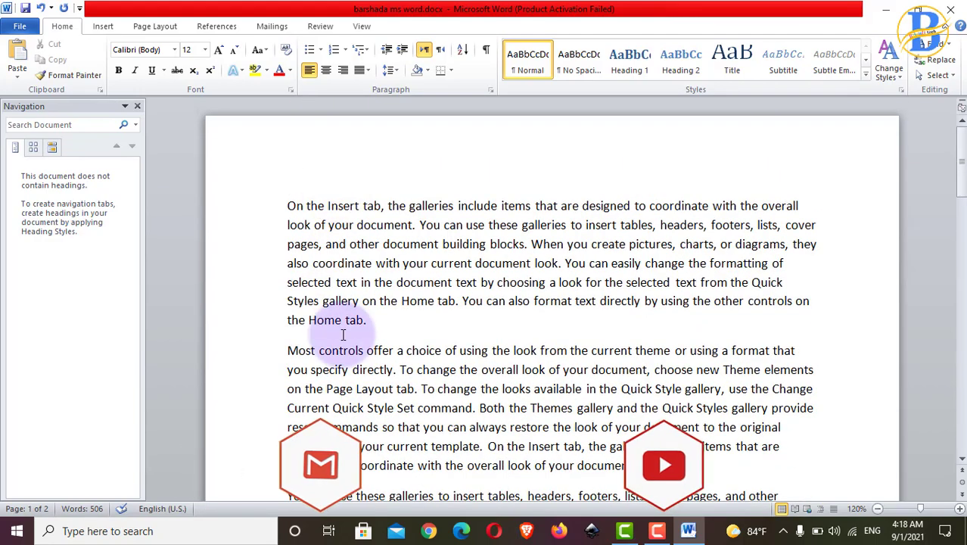
scroll(388, 309, down, 2)
scroll(383, 307, down, 2)
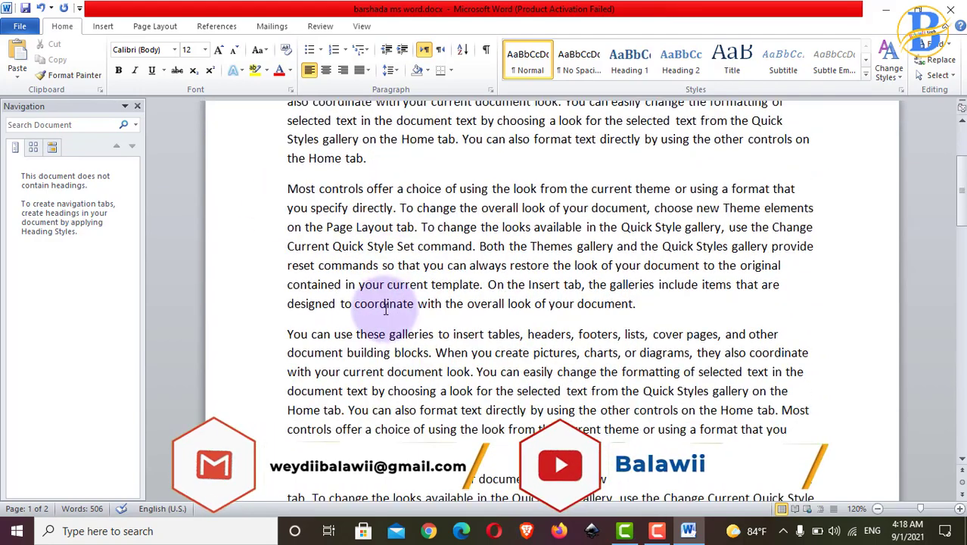
scroll(394, 366, down, 3)
scroll(399, 365, down, 2)
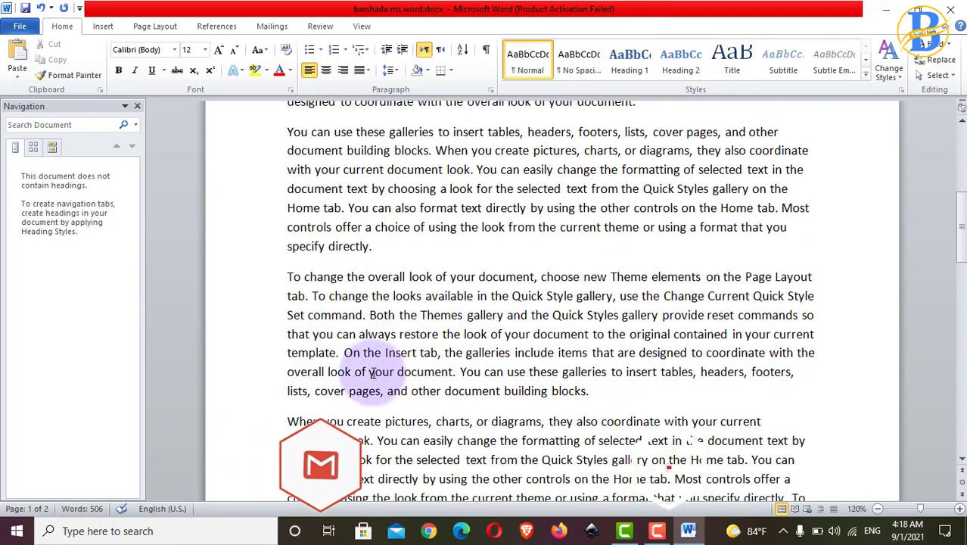
scroll(498, 389, up, 5)
scroll(504, 393, up, 2)
scroll(504, 393, up, 2)
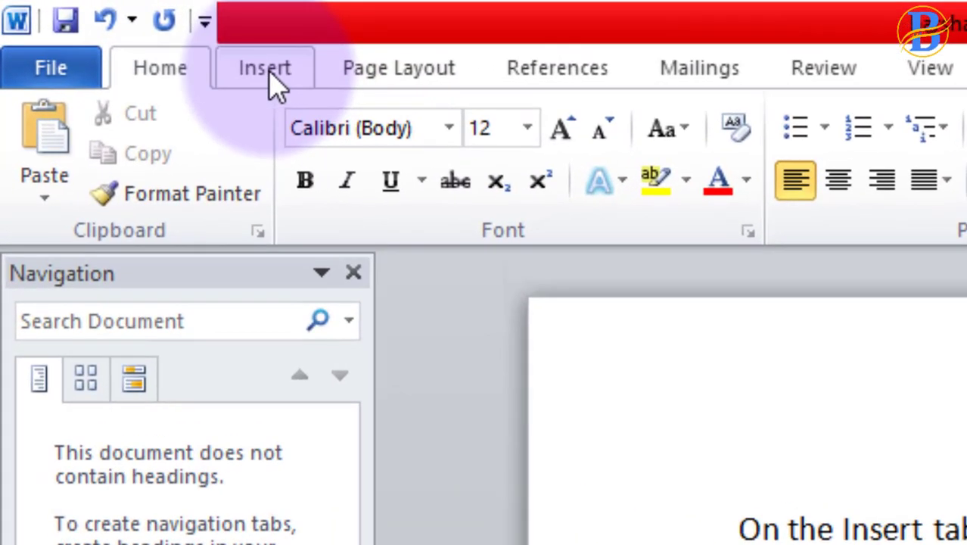
click(266, 70)
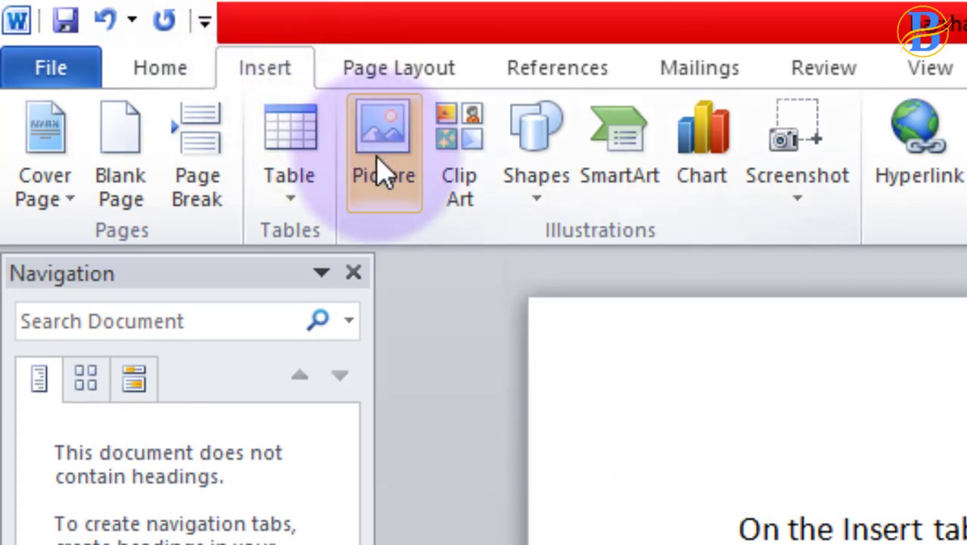
click(382, 193)
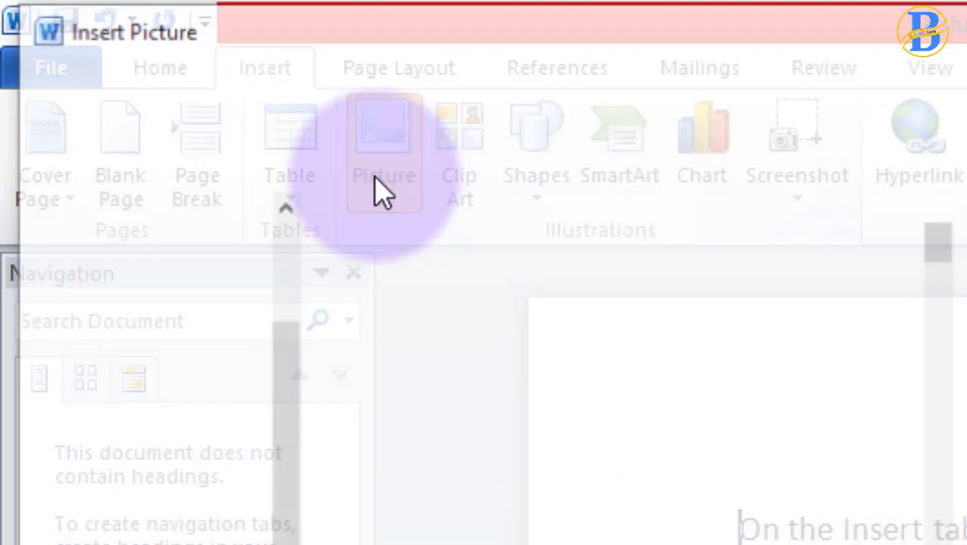
scroll(590, 432, down, 3)
scroll(593, 431, down, 3)
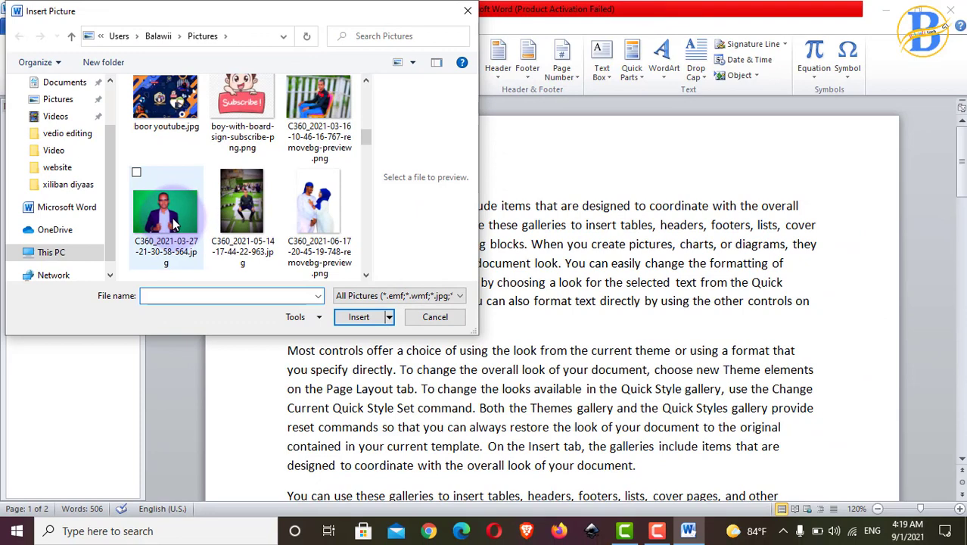
click(173, 222)
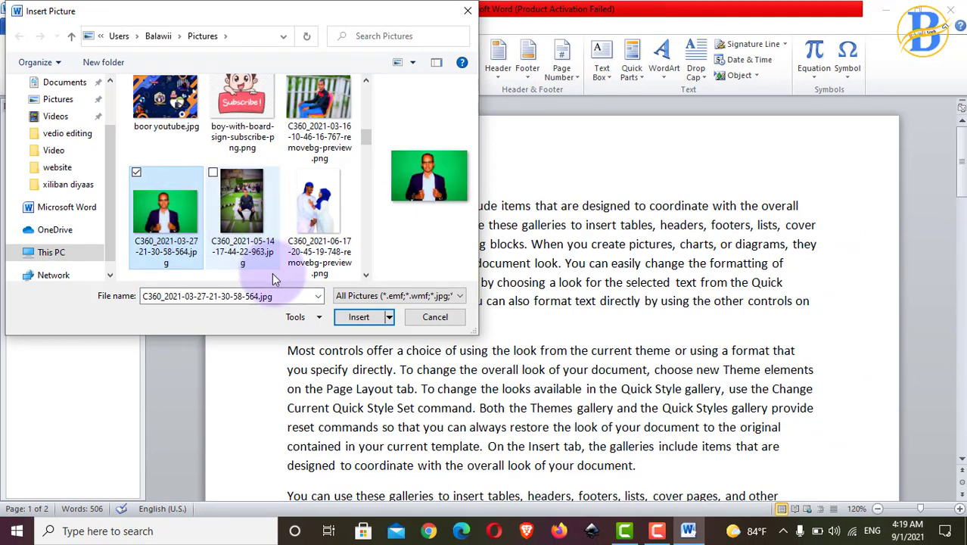
click(359, 317)
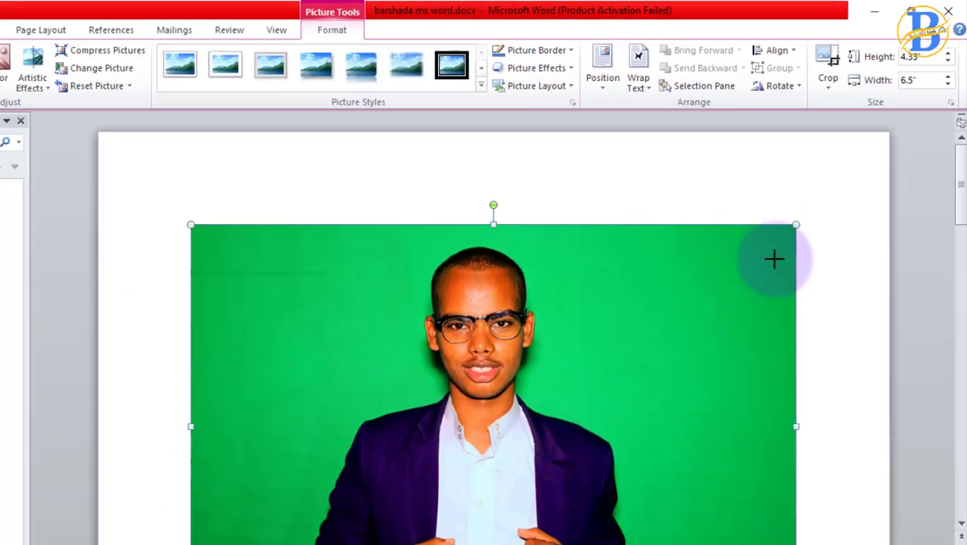
Shrink the photo from 6.5 inches to 1.82 inches wide.
drag(774, 260, 413, 402)
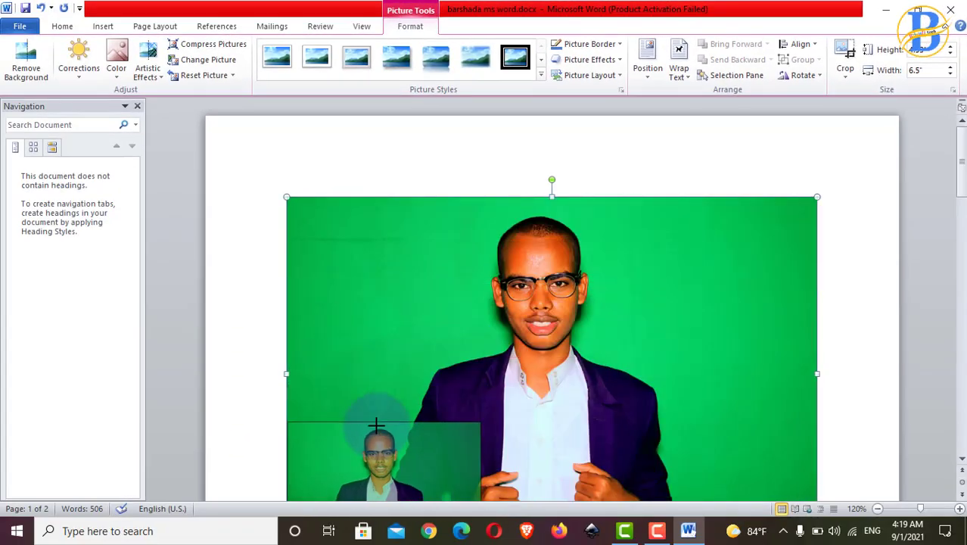
drag(412, 401, 378, 424)
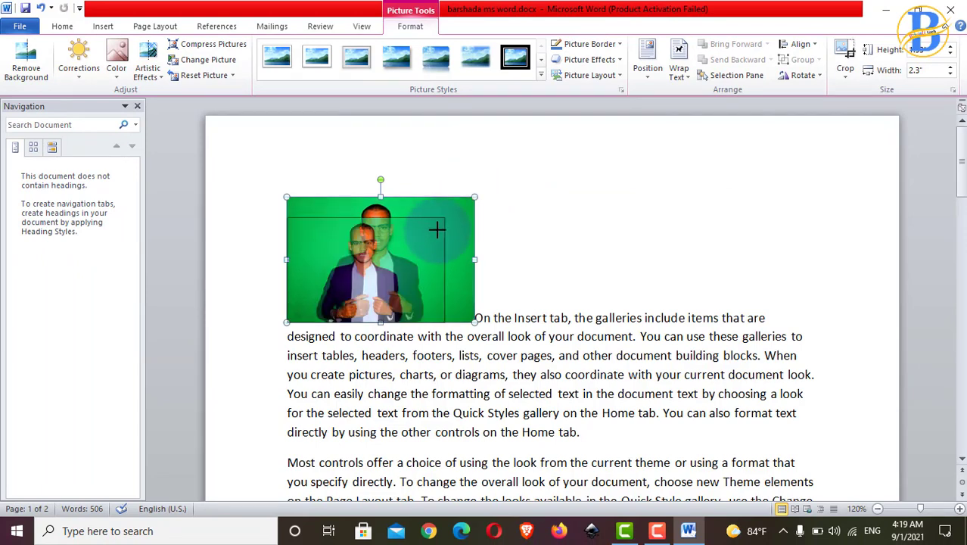
drag(435, 235, 437, 237)
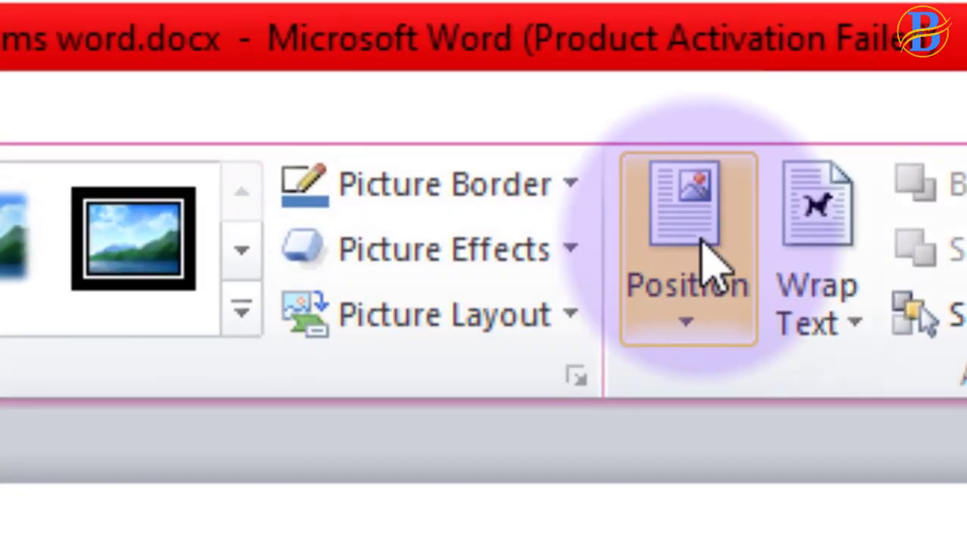
Try placing the photo at middle left, then bottom left, with text wrapping.
click(651, 60)
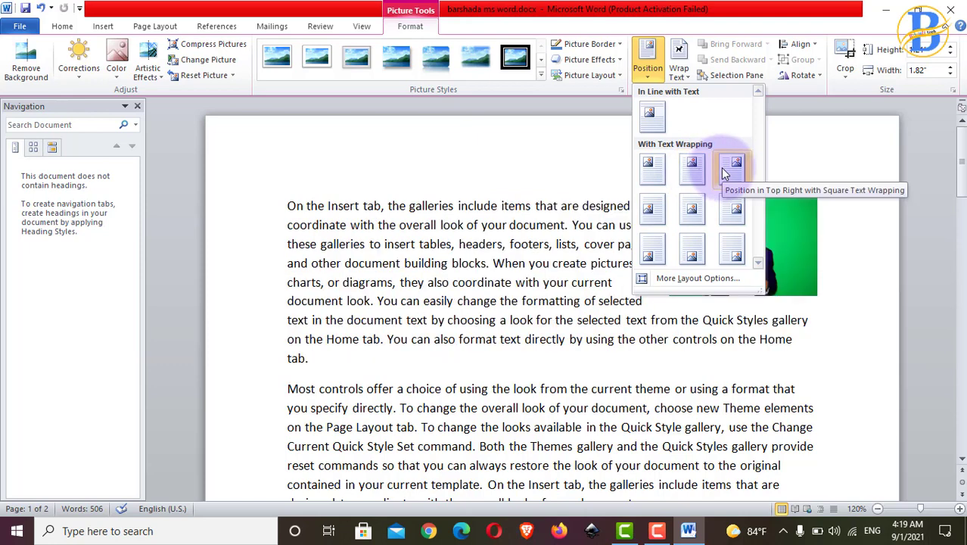
click(656, 215)
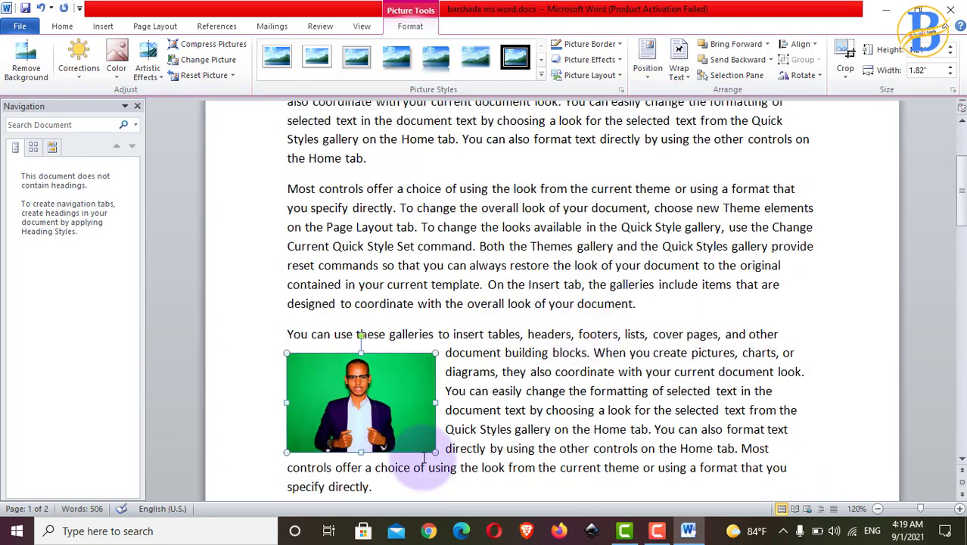
click(648, 60)
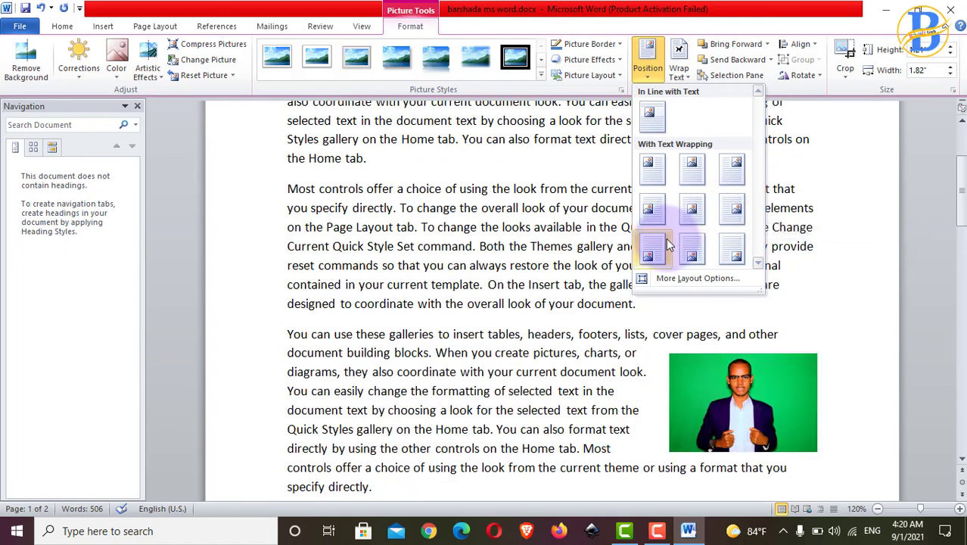
click(652, 255)
scroll(487, 405, down, 4)
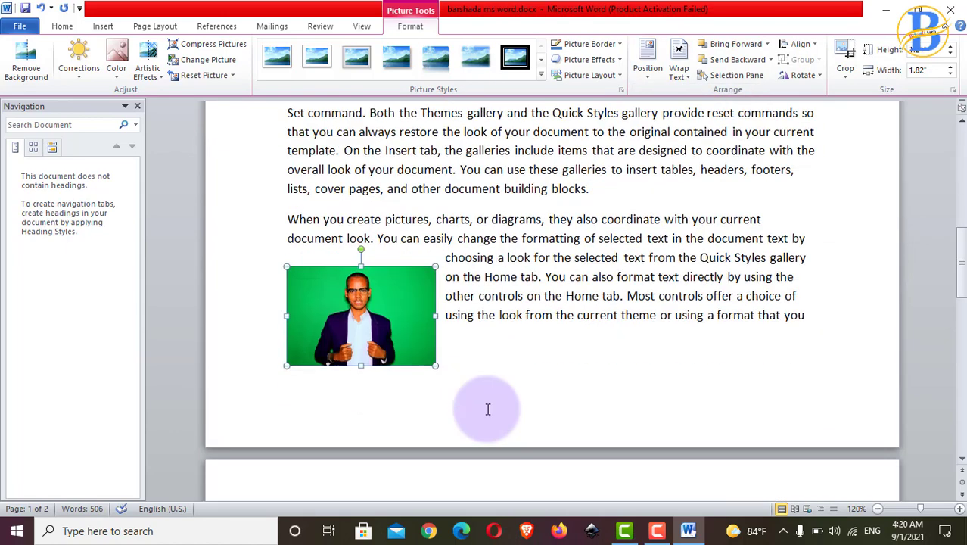
scroll(530, 303, down, 1)
Place the photo at the top left of the page with square text wrapping.
click(649, 57)
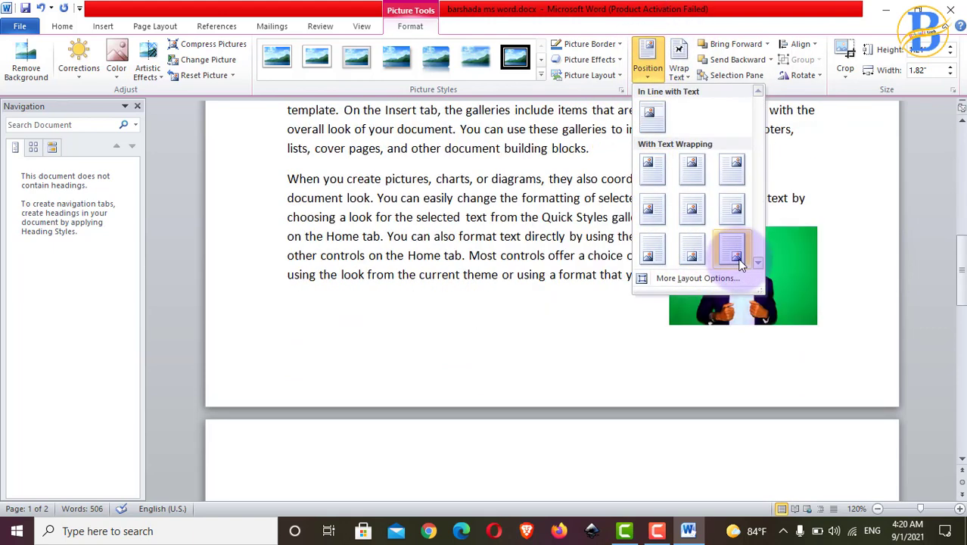
click(654, 169)
scroll(666, 189, up, 10)
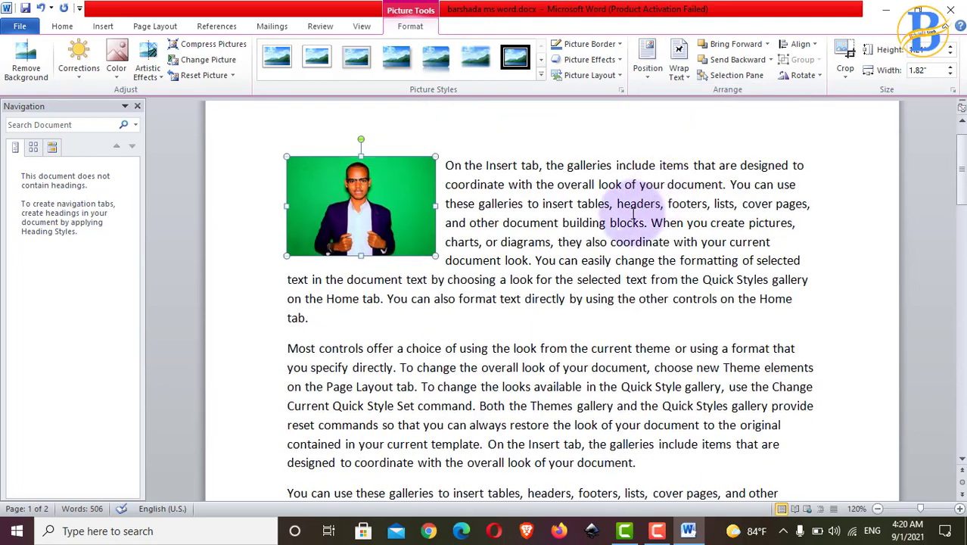
scroll(477, 225, up, 1)
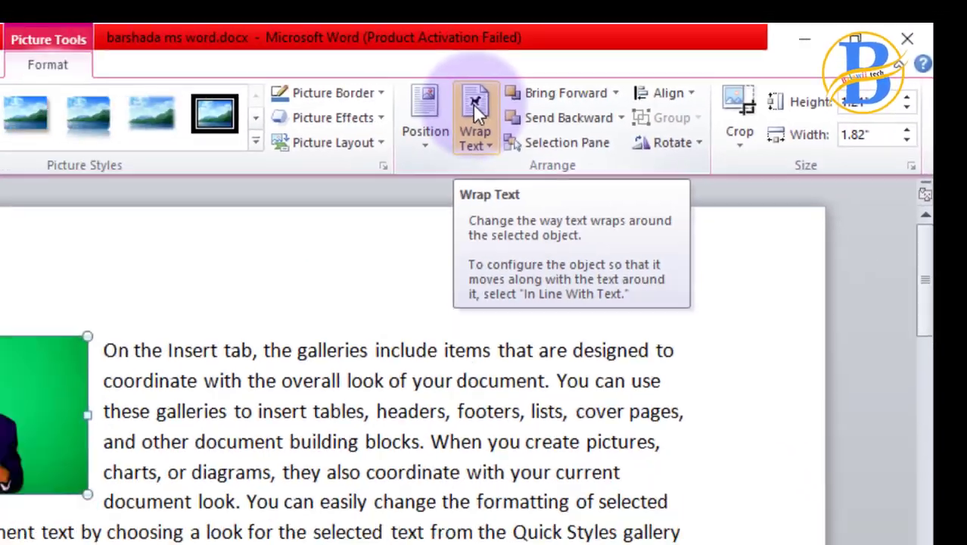
Put the photo in front of text over the first paragraph, then switch to tight wrapping.
click(474, 109)
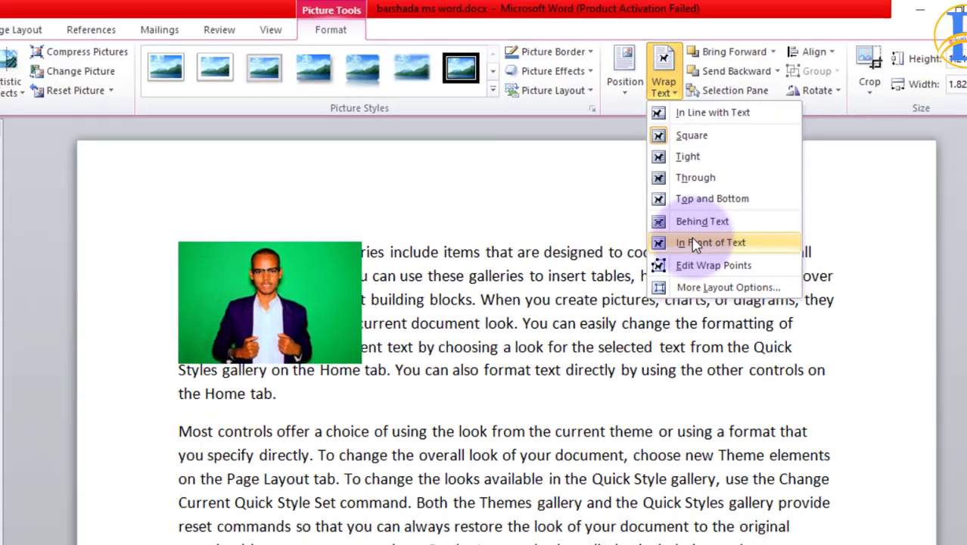
click(770, 277)
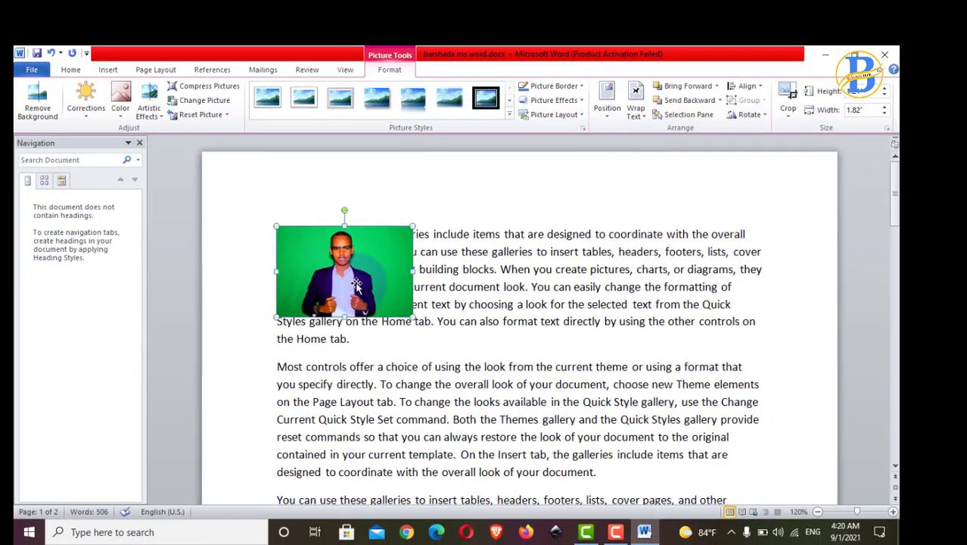
mouse_move(358, 283)
mouse_down()
mouse_move(522, 261)
mouse_move(433, 291)
mouse_up()
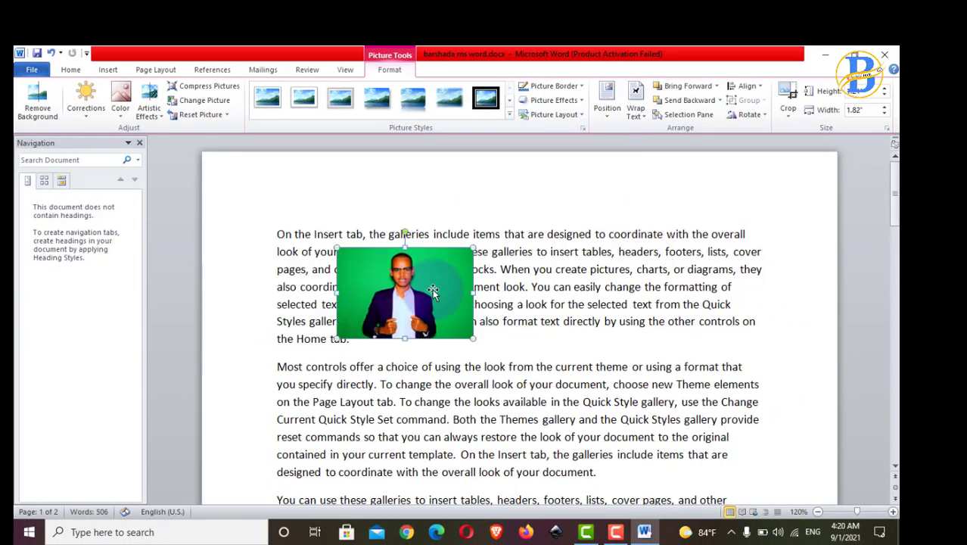
click(636, 98)
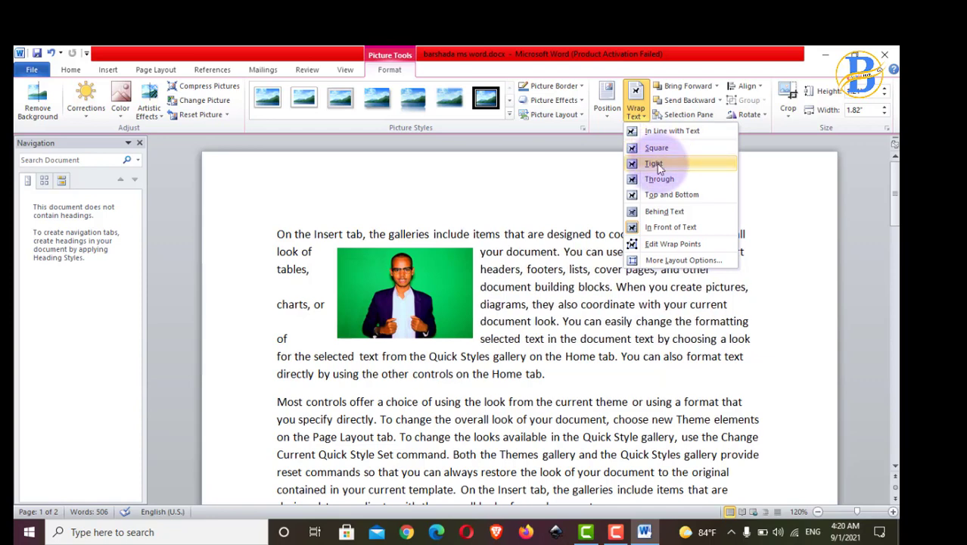
click(656, 165)
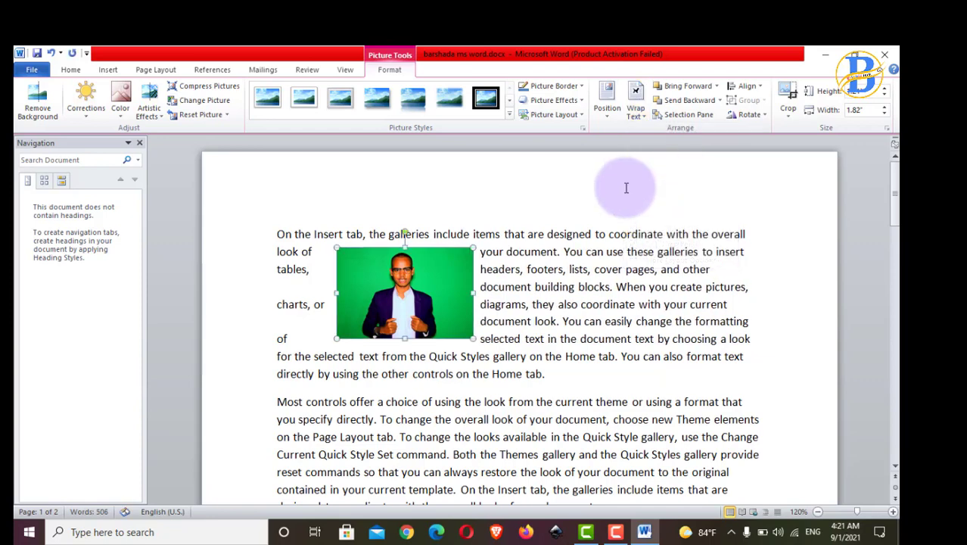
Try top-left, then position the photo at top right with square text wrapping.
click(609, 99)
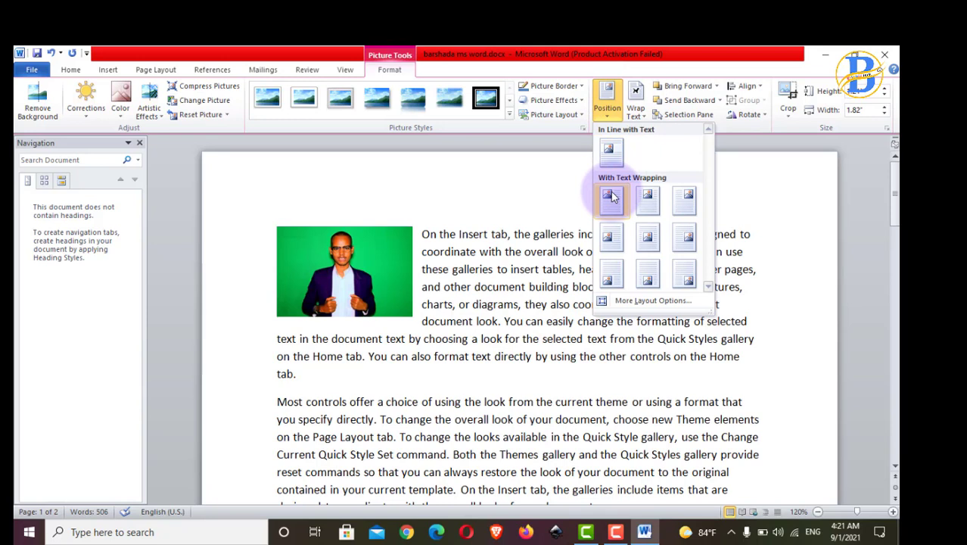
click(612, 197)
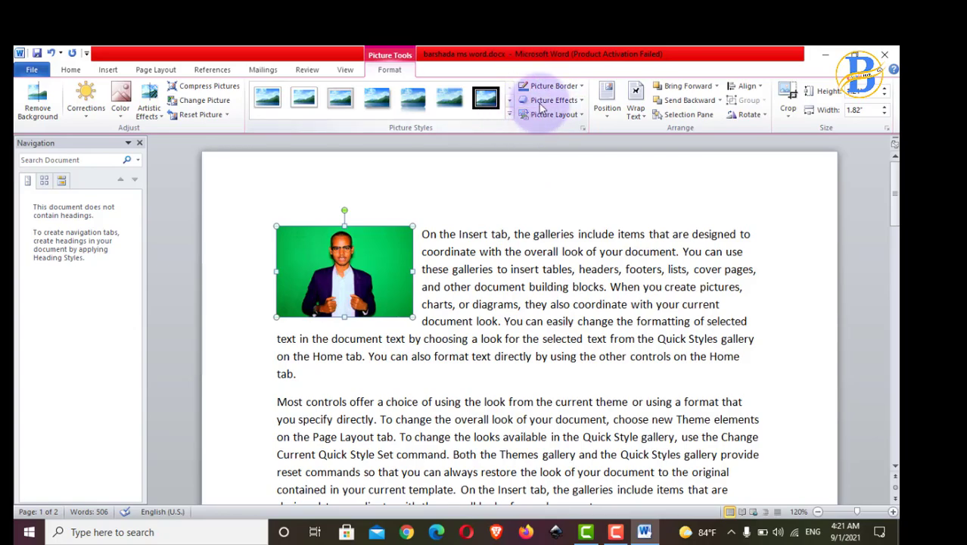
click(610, 98)
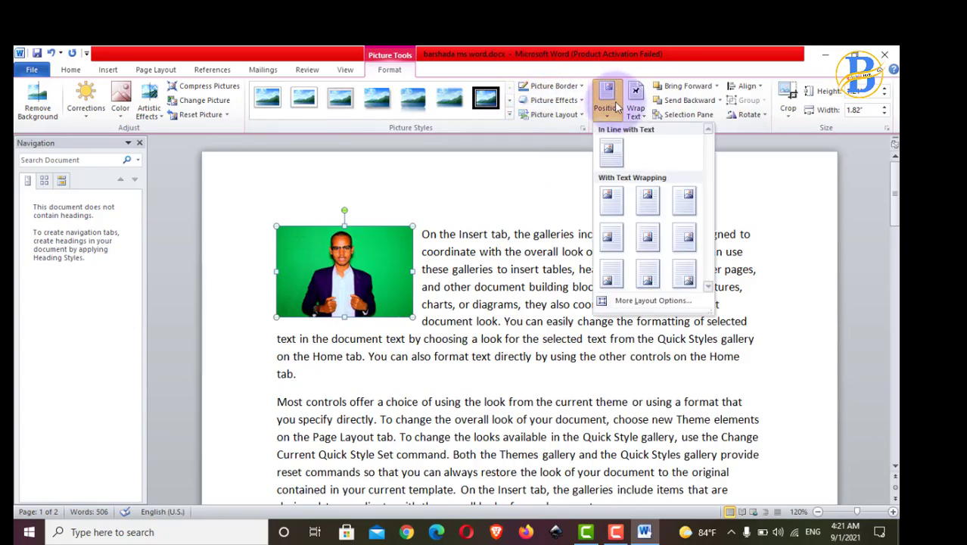
click(687, 200)
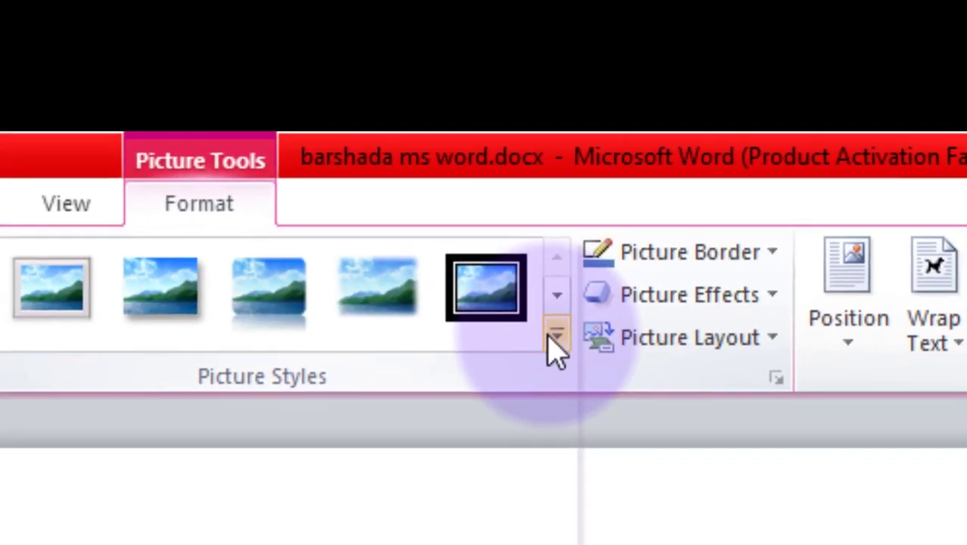
Apply the Reflected Bevel, White picture style to the photo, applying it twice.
click(556, 336)
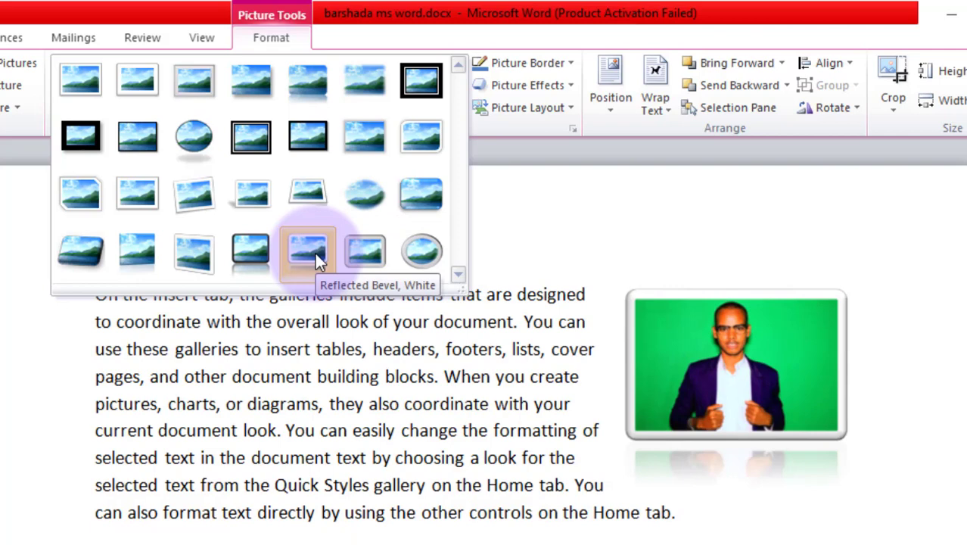
click(314, 251)
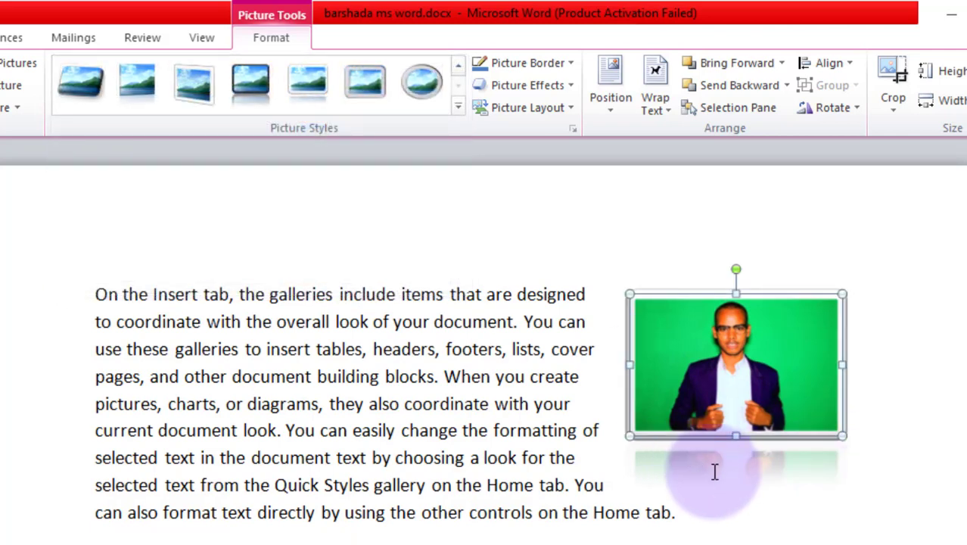
click(458, 106)
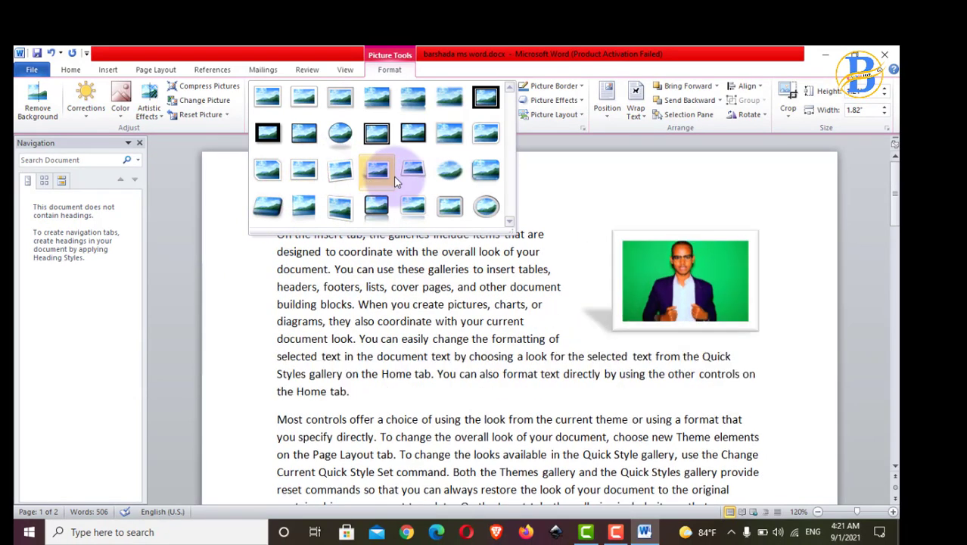
click(413, 214)
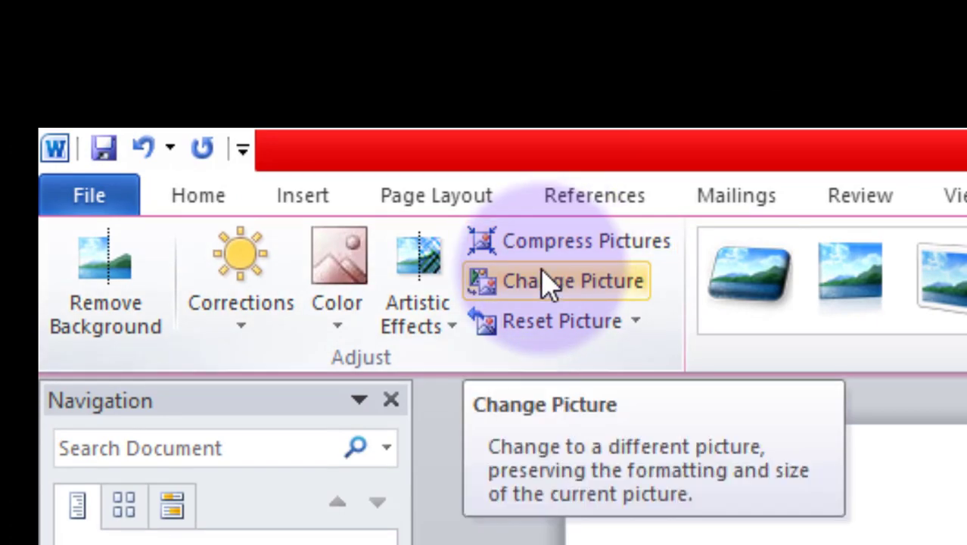
click(550, 286)
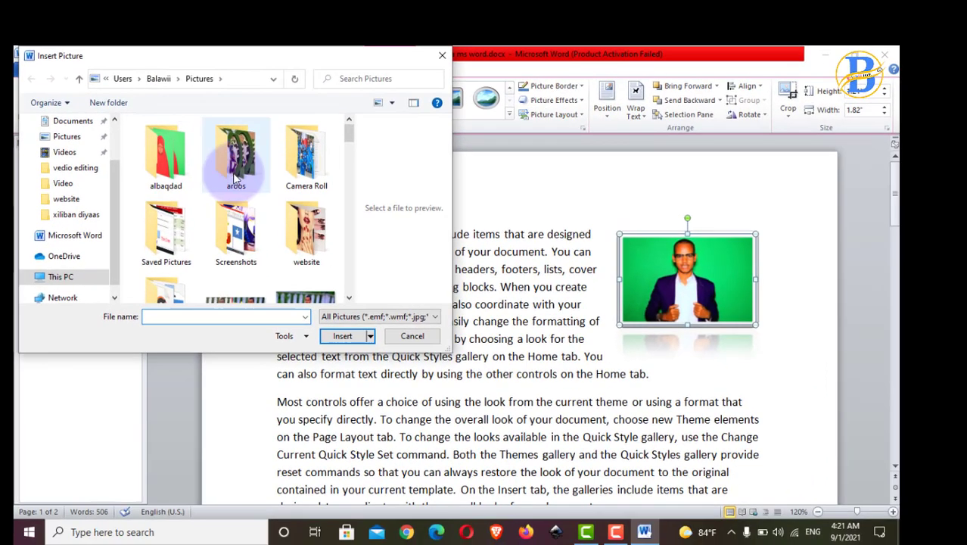
scroll(235, 179, down, 3)
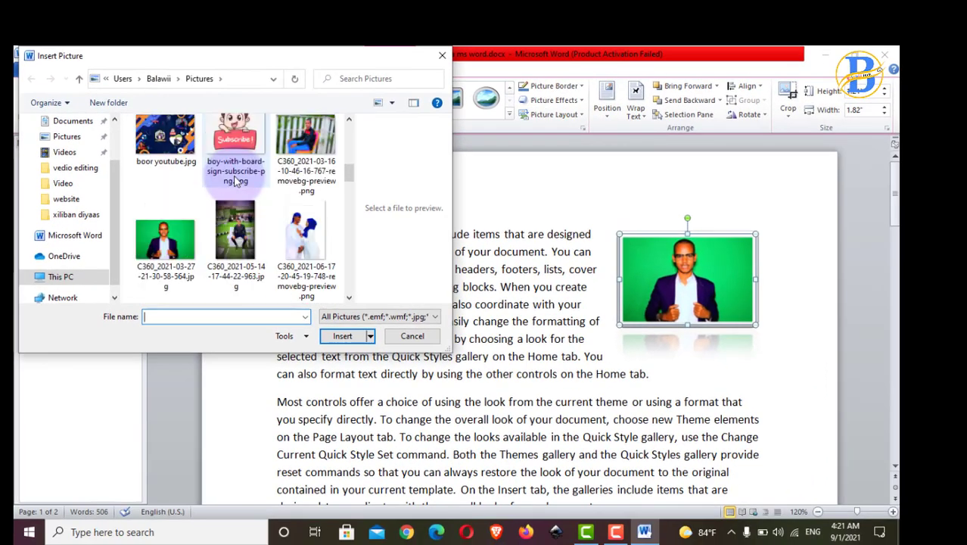
scroll(232, 194, down, 2)
scroll(219, 191, down, 3)
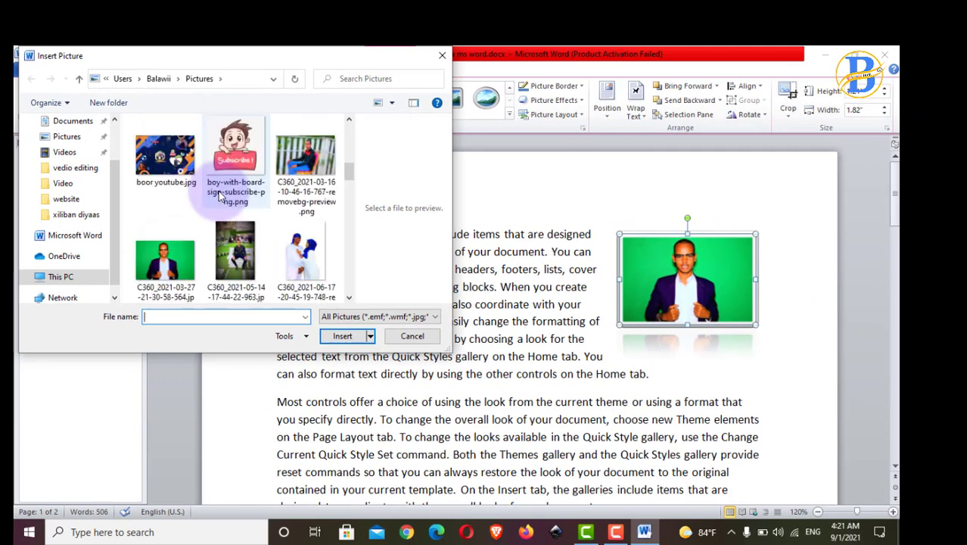
scroll(219, 191, down, 1)
scroll(218, 192, down, 2)
scroll(219, 192, up, 2)
scroll(219, 191, up, 3)
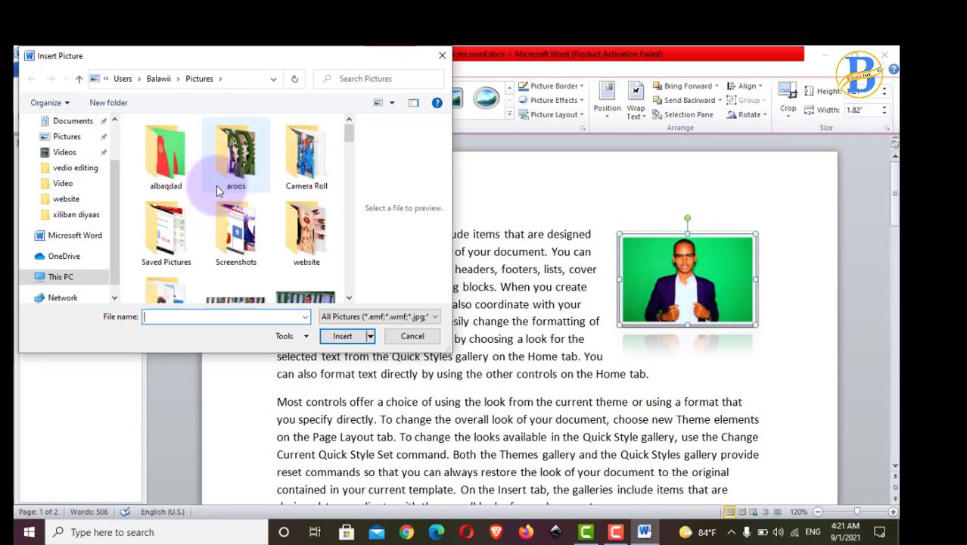
scroll(219, 191, down, 2)
scroll(218, 192, down, 2)
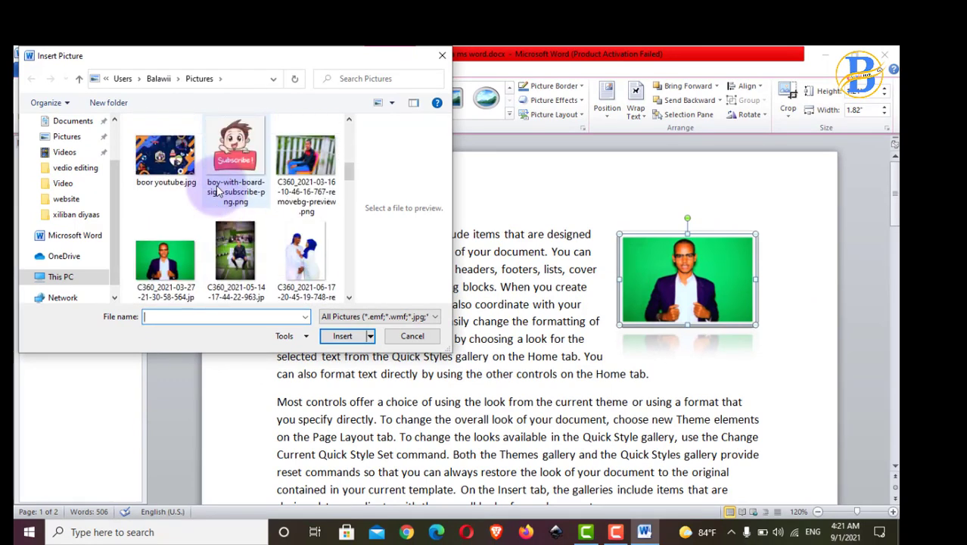
scroll(204, 166, up, 2)
click(352, 340)
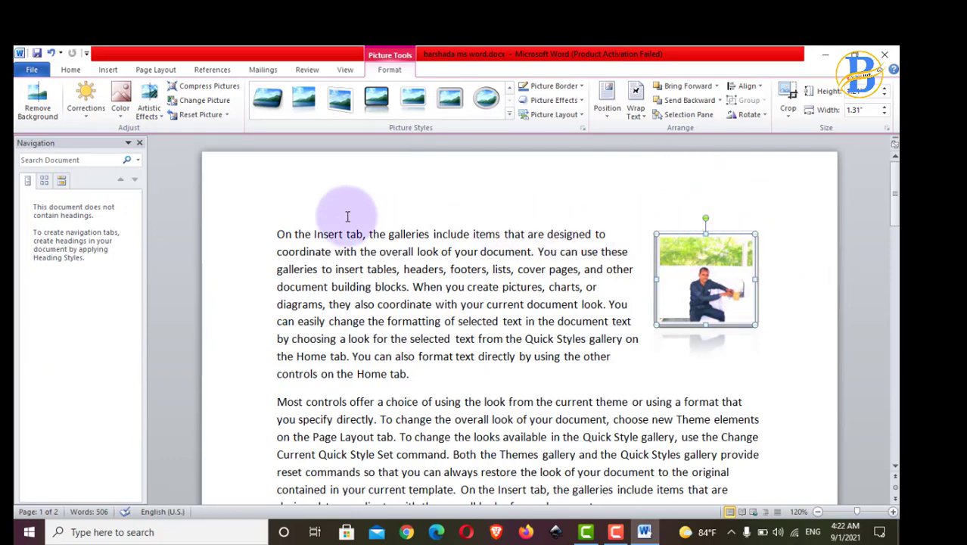
click(204, 101)
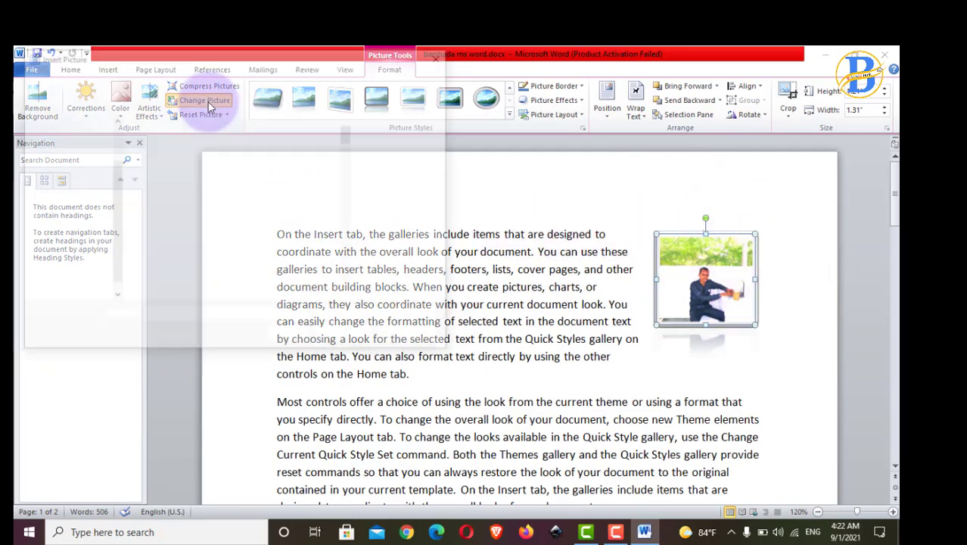
scroll(199, 219, down, 3)
scroll(199, 219, down, 3)
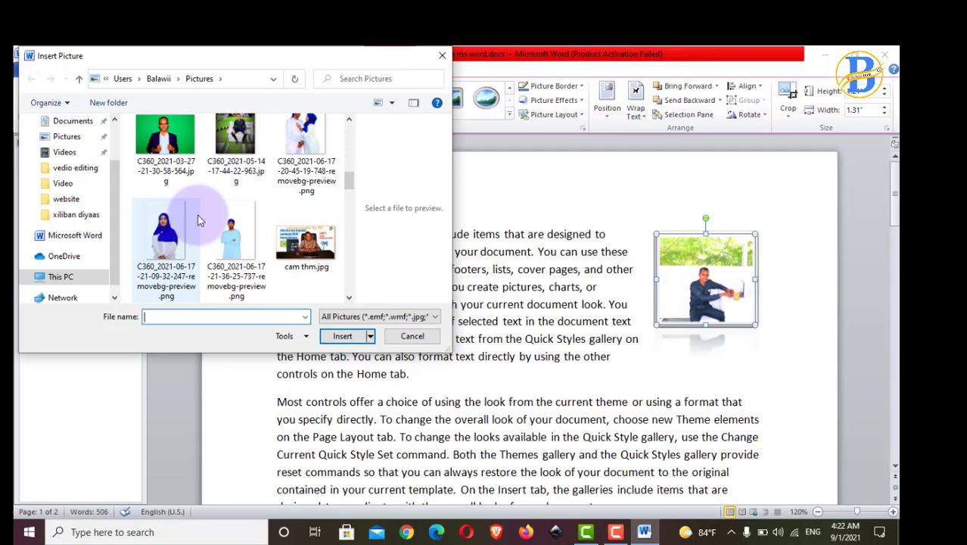
click(163, 151)
click(341, 336)
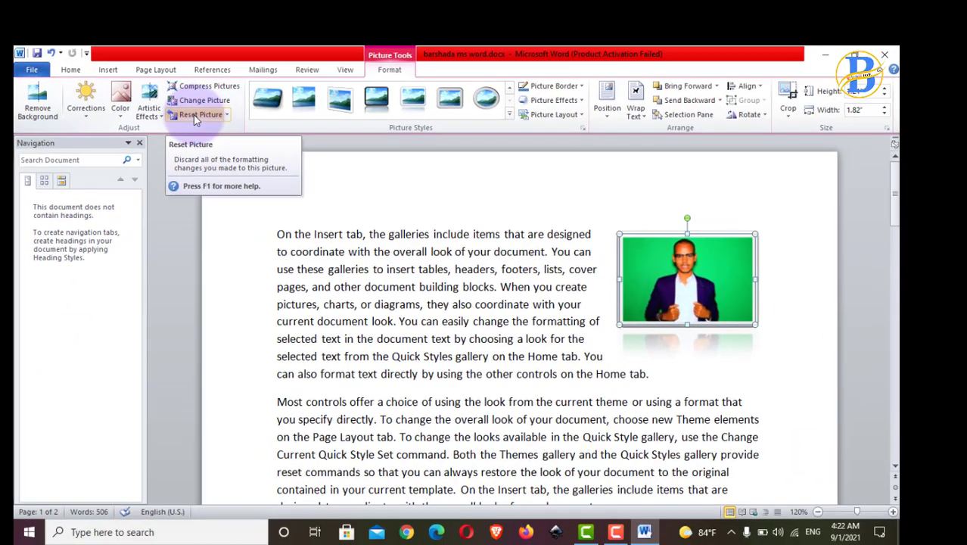
Reset the photo's formatting and apply a thin-framed picture style with reflection.
click(195, 116)
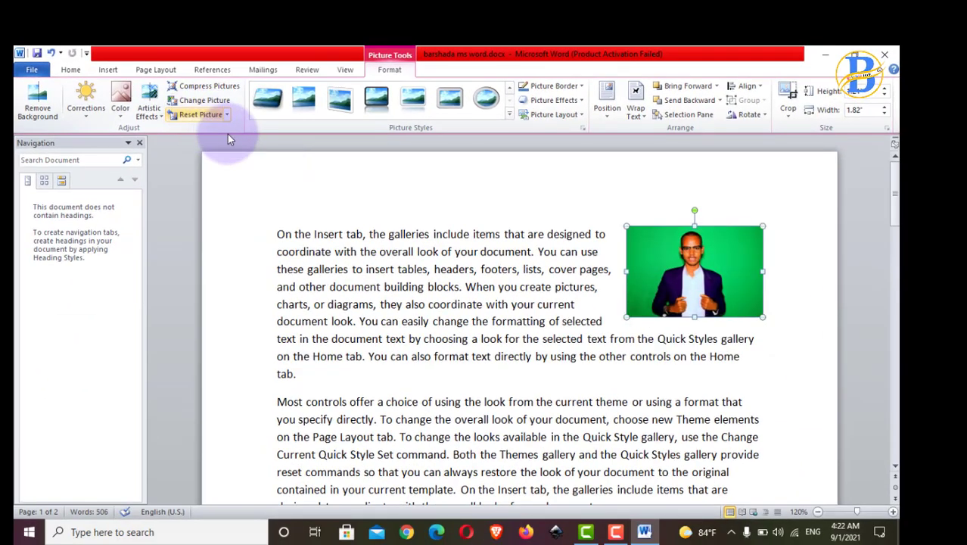
click(510, 114)
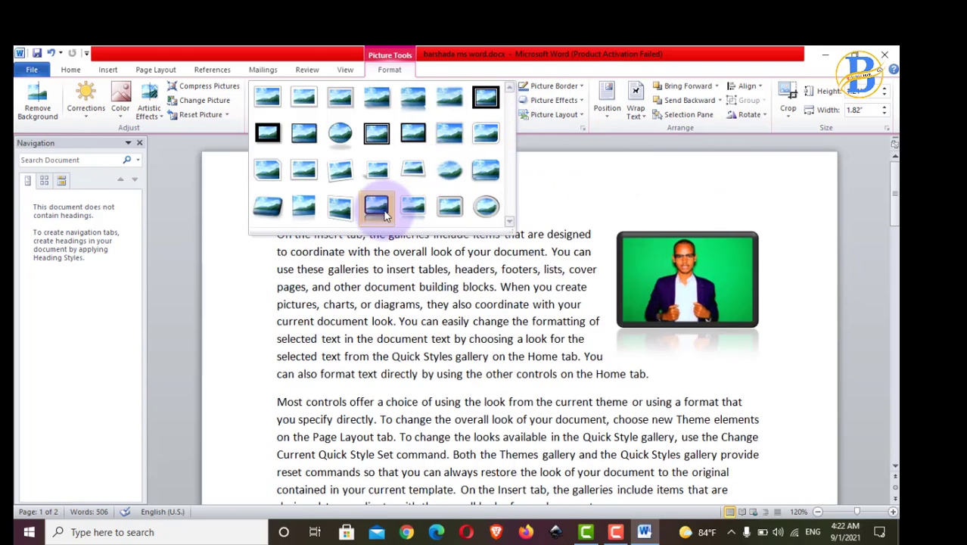
click(408, 209)
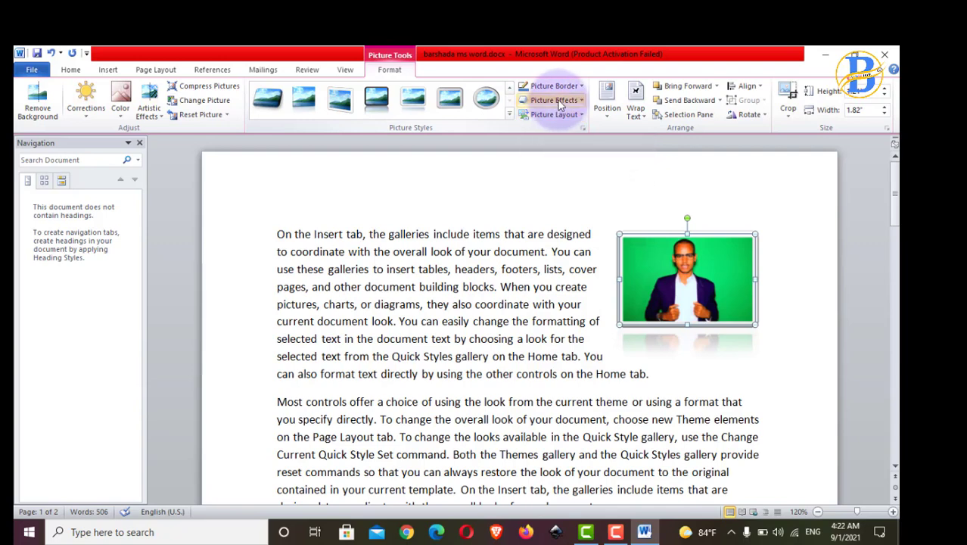
Move the photo to a left-side wrapped position and preview 3-D Rotation effects without applying one.
click(609, 100)
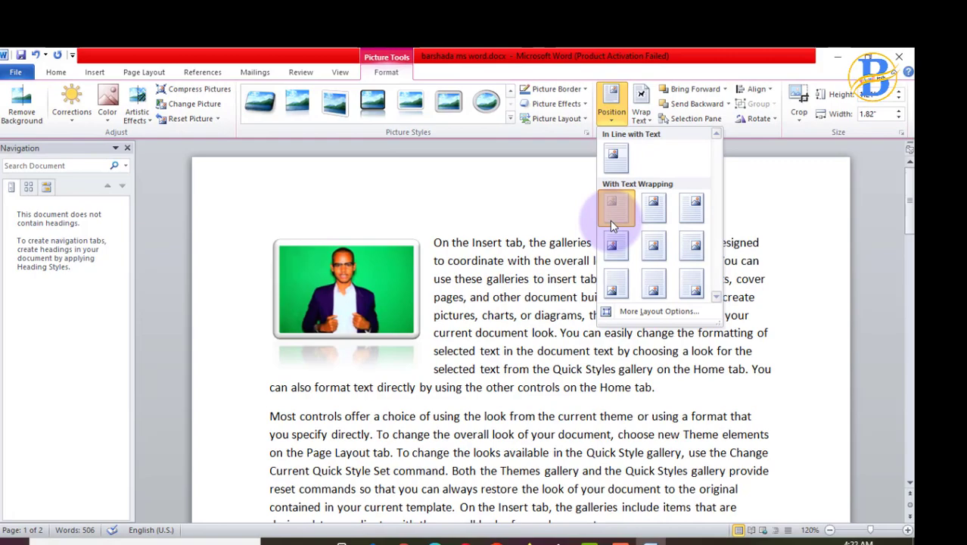
click(612, 236)
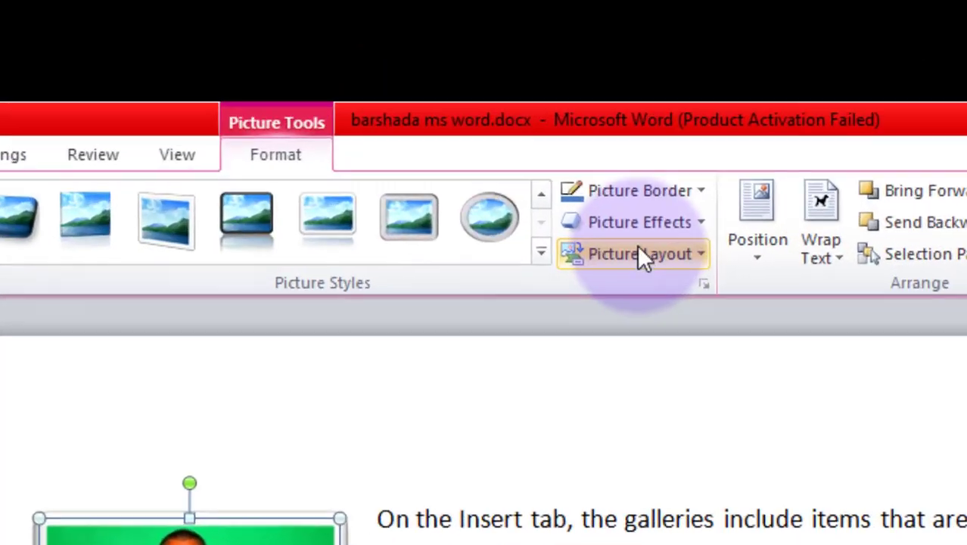
click(666, 286)
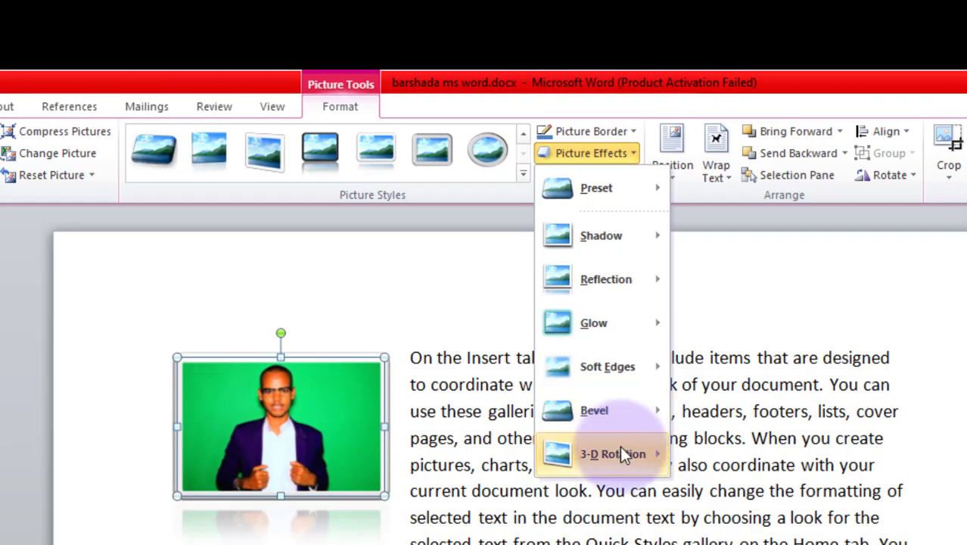
mouse_move(621, 450)
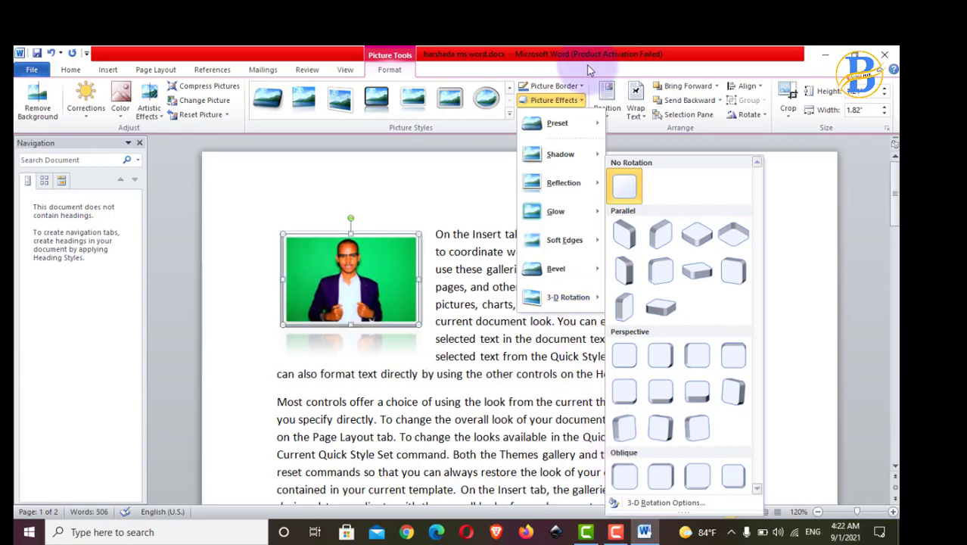
click(485, 139)
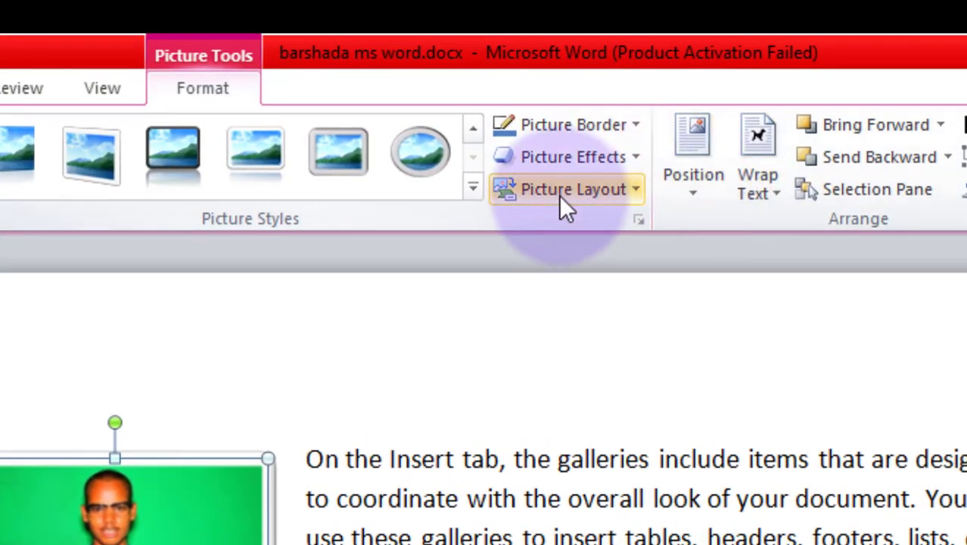
Convert the photo into a Vertical Picture Accent List SmartArt picture layout.
click(560, 196)
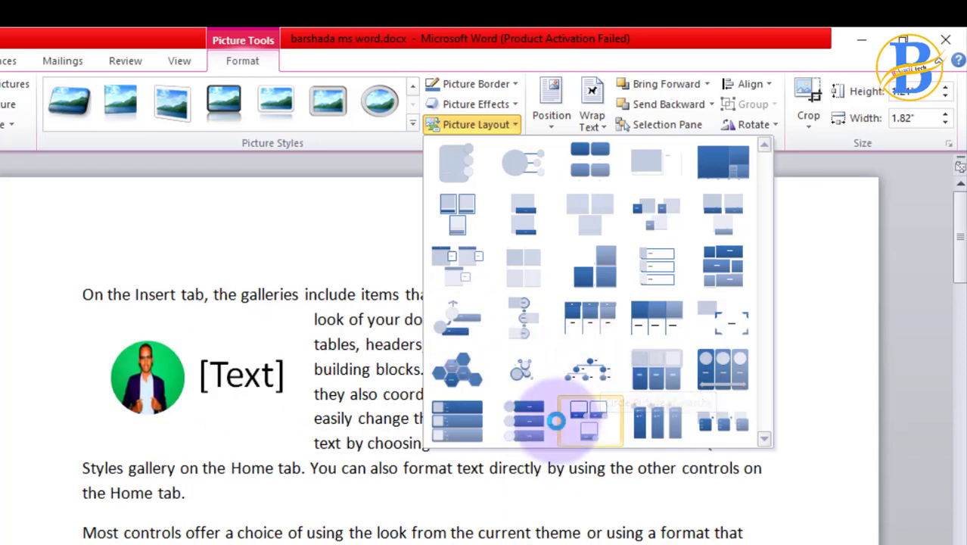
click(525, 423)
click(227, 355)
text(Balawii)
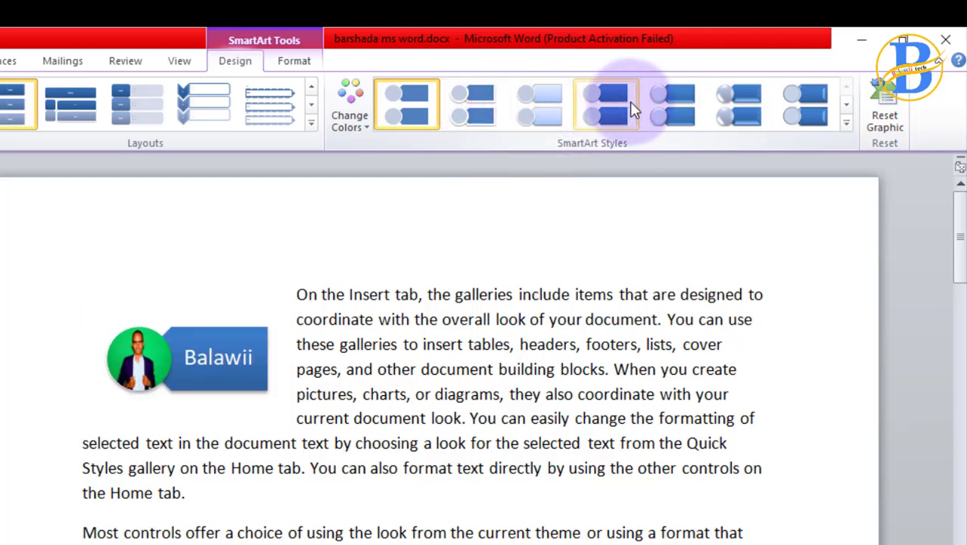
Apply the Bird's Eye Scene SmartArt style, then switch to another 3-D style and deselect.
click(845, 123)
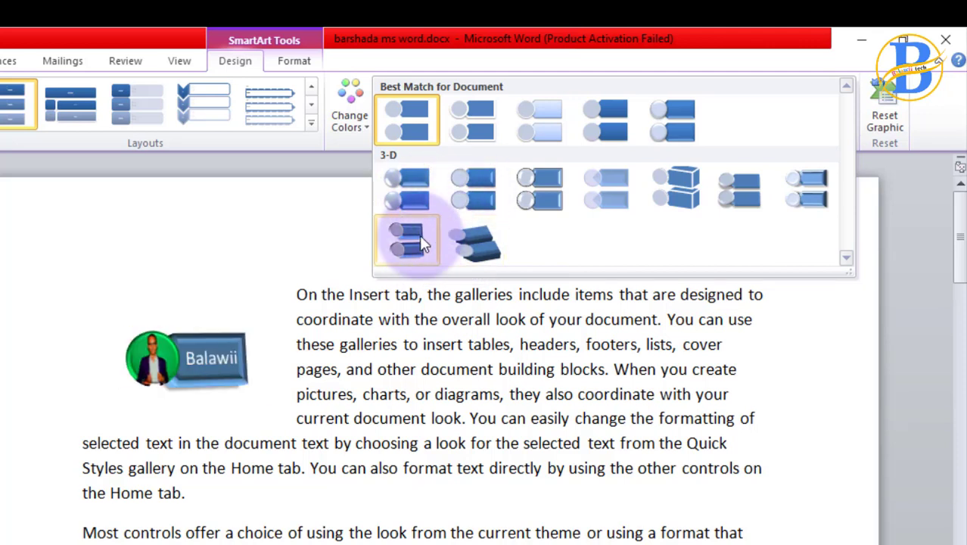
click(464, 245)
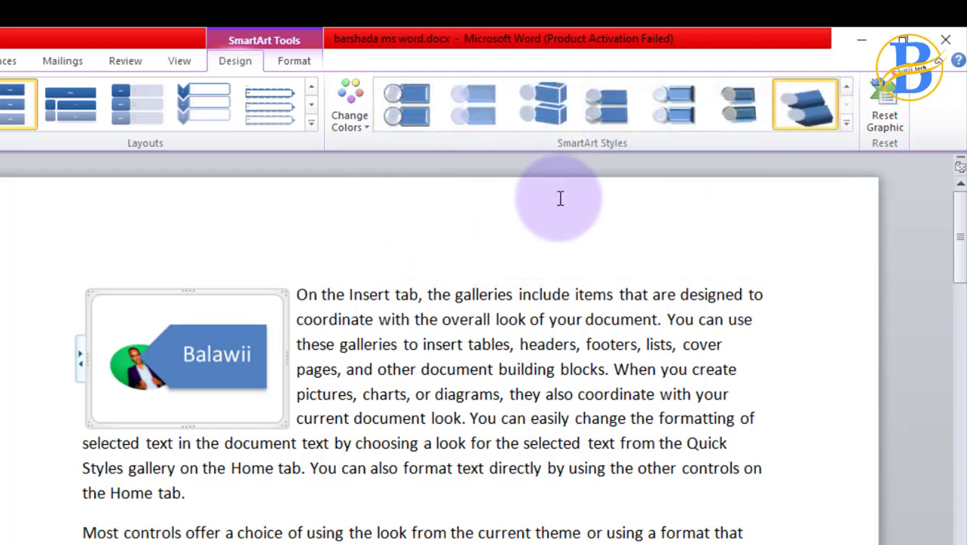
click(684, 106)
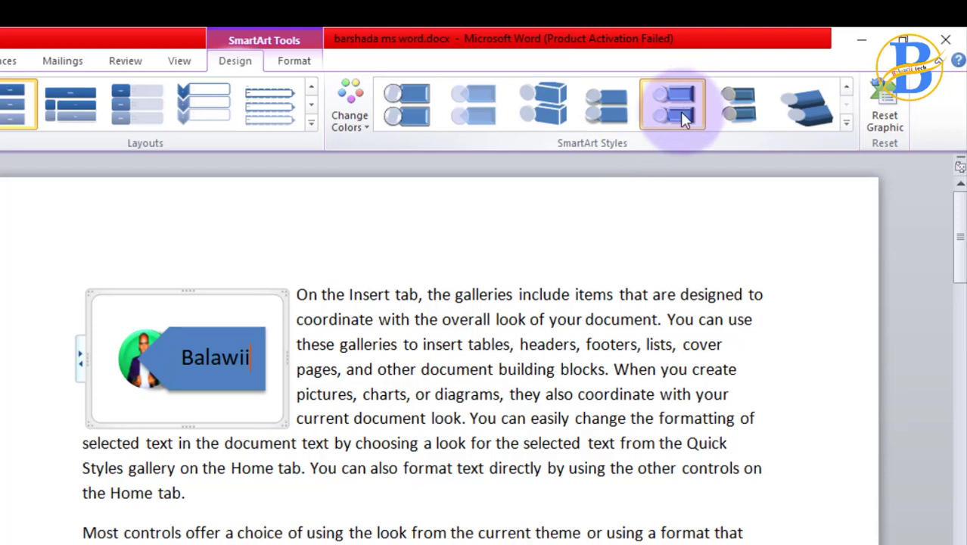
click(417, 208)
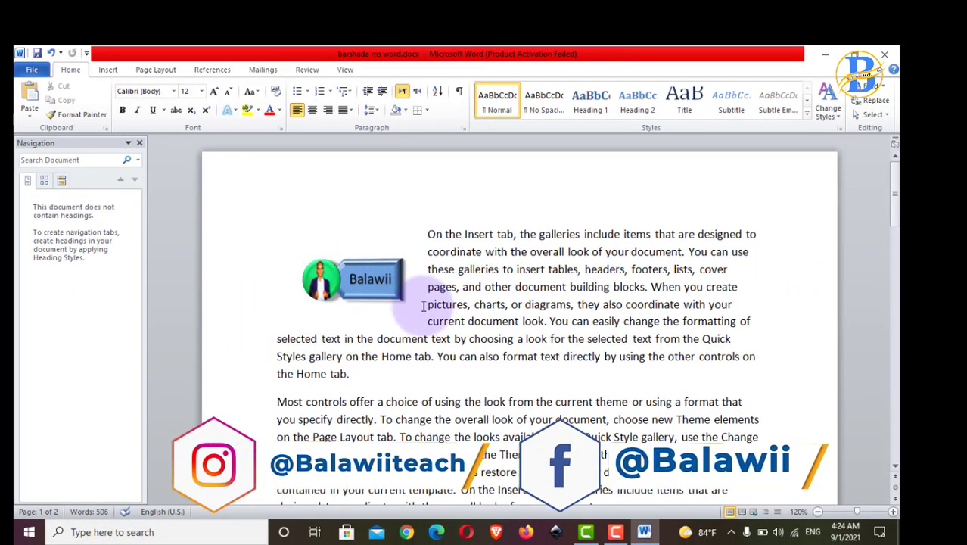
scroll(651, 288, down, 2)
scroll(648, 299, down, 2)
scroll(642, 284, down, 1)
scroll(640, 291, down, 3)
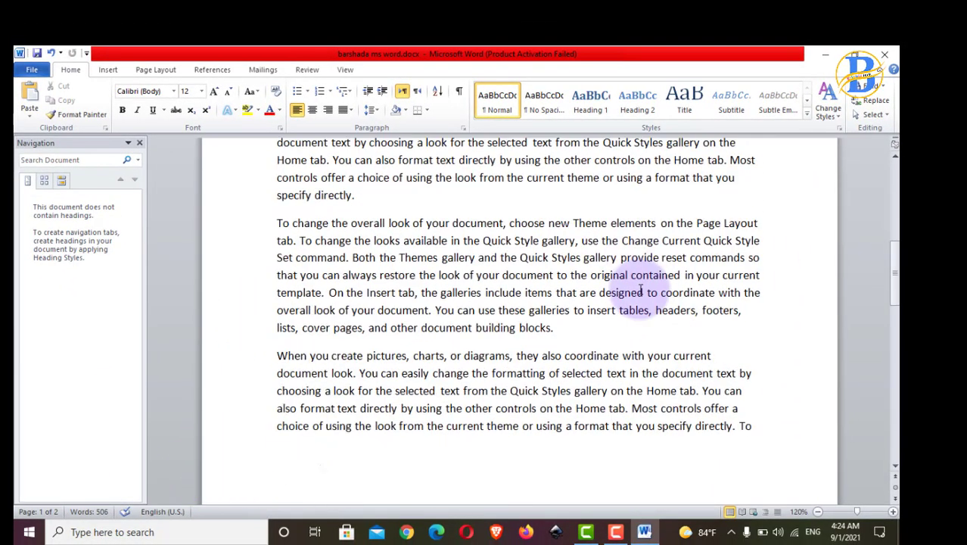
scroll(640, 291, down, 5)
scroll(626, 325, up, 6)
scroll(627, 324, up, 8)
scroll(619, 321, up, 2)
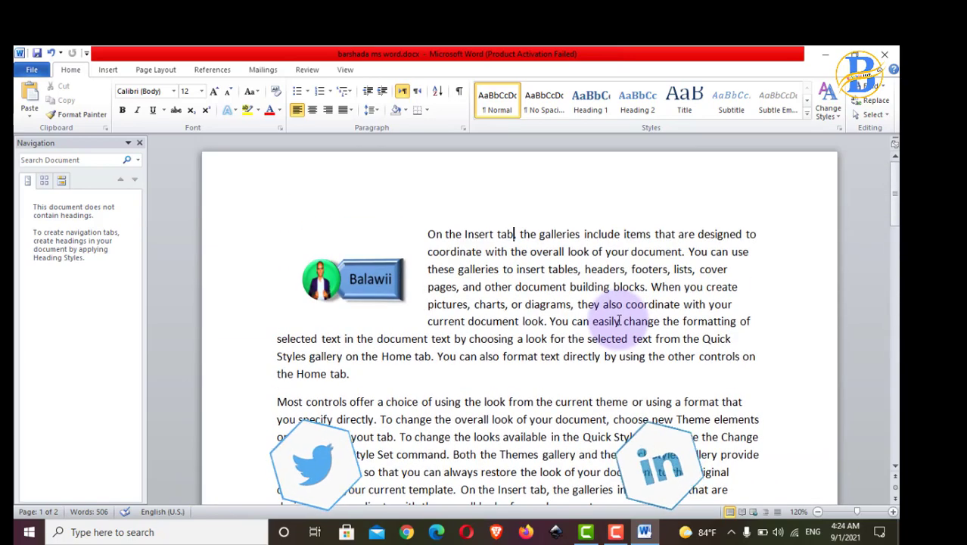